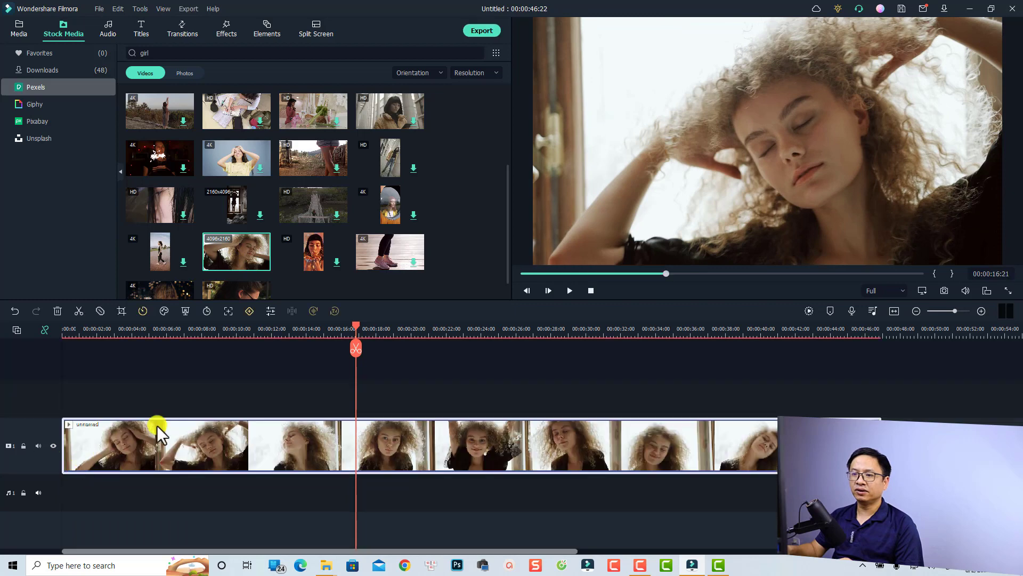
Zoom the timeline out to show the whole clip and move the playhead back to the frame to freeze.
scroll(421, 415, down, 1)
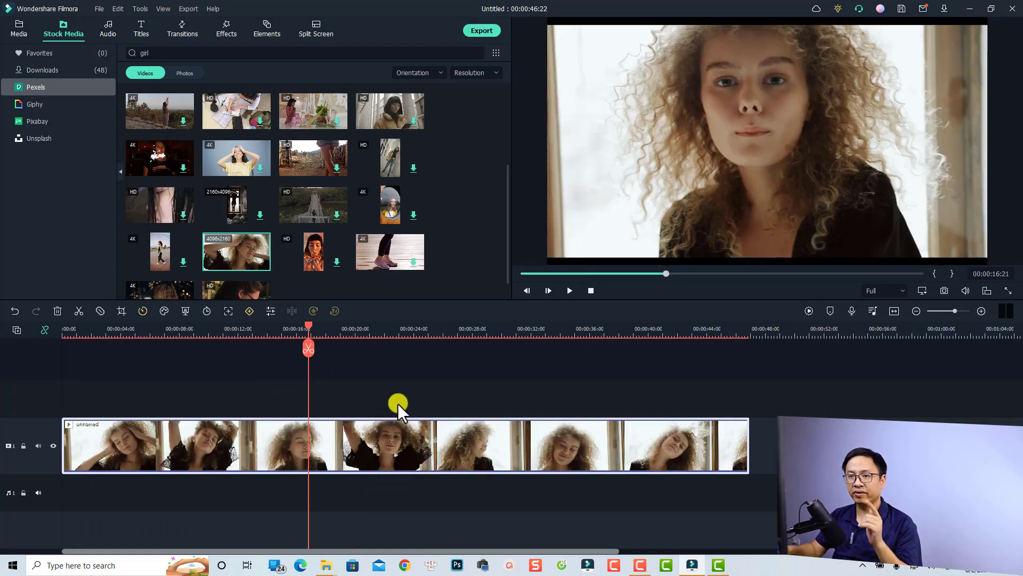
drag(306, 326, 361, 353)
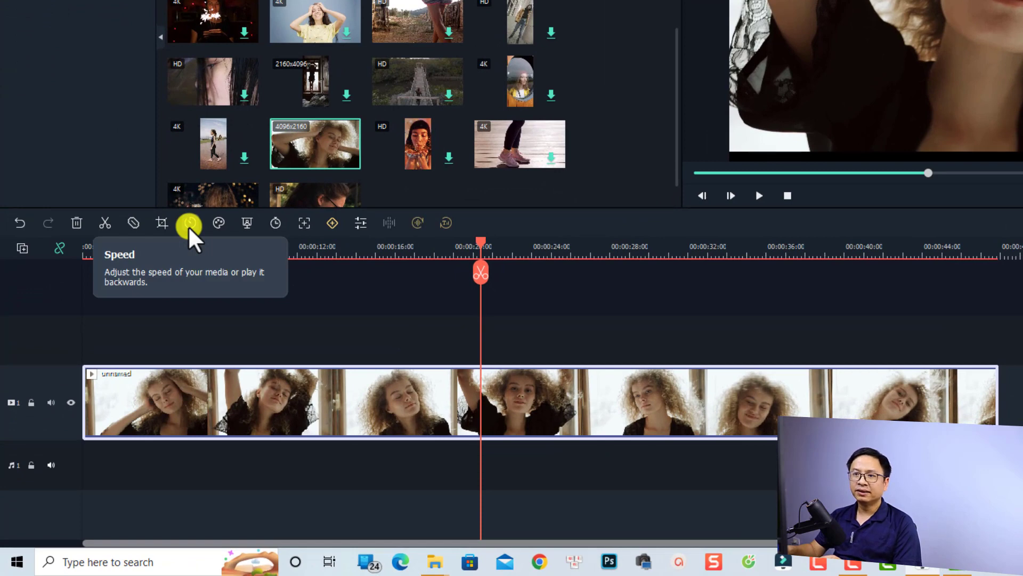
Apply Freeze Frame from the Speed options at the playhead and play it back to check.
click(190, 223)
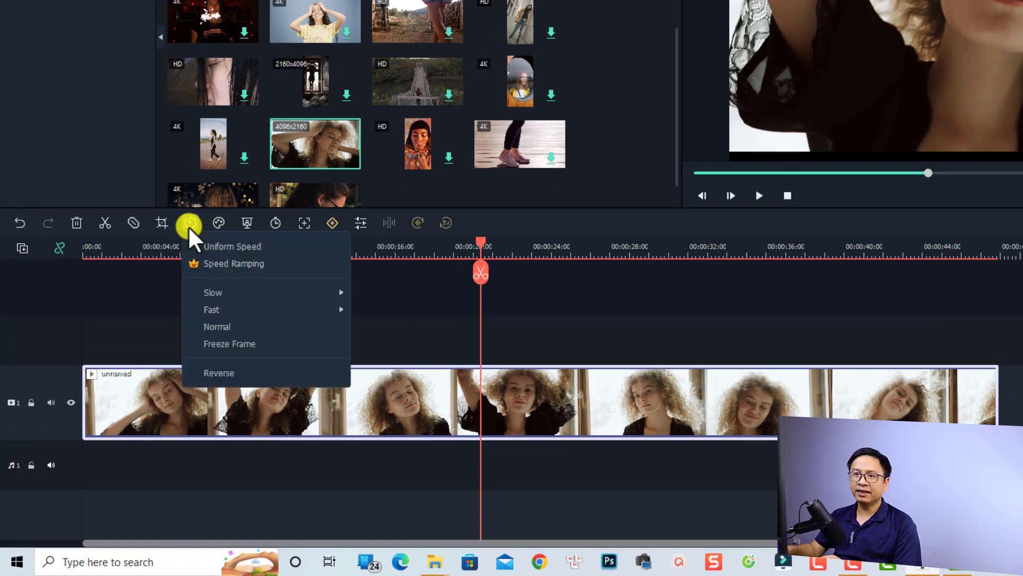
click(232, 344)
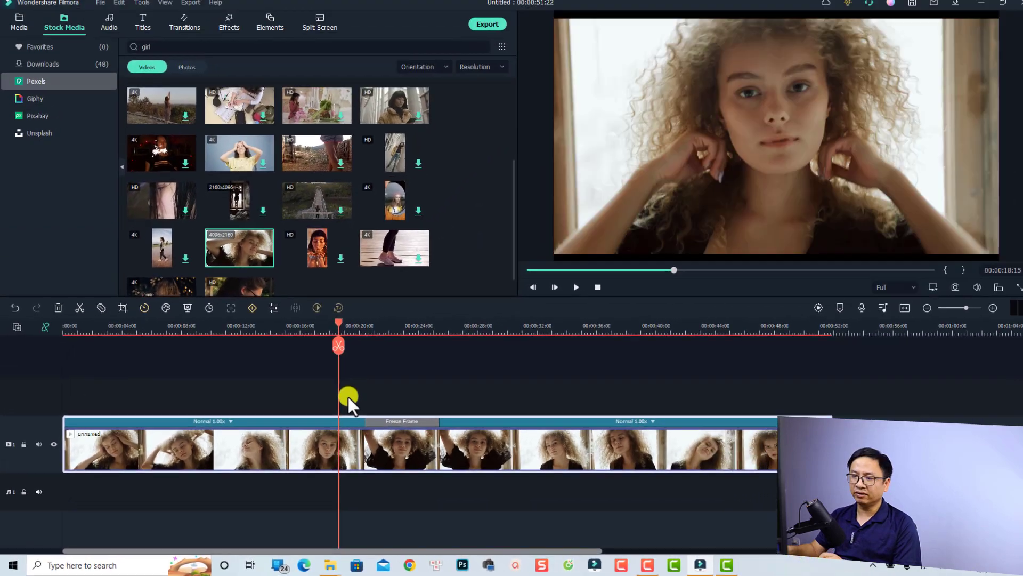
key(space)
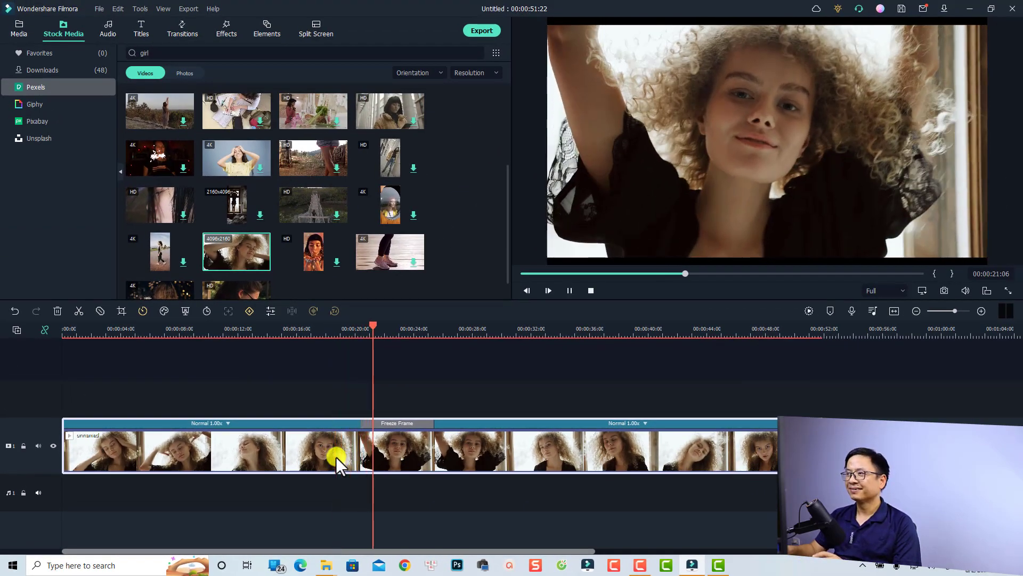
key(space)
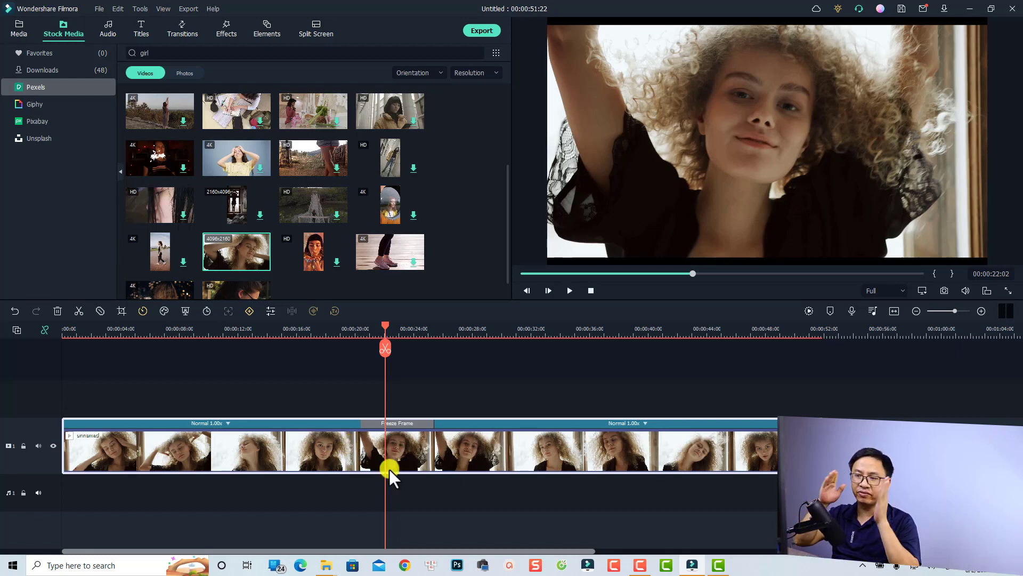
Change the Freeze Frame duration from 00:00:05:00 to 00:00:07:00 with Ripple Edit on.
right_click(391, 426)
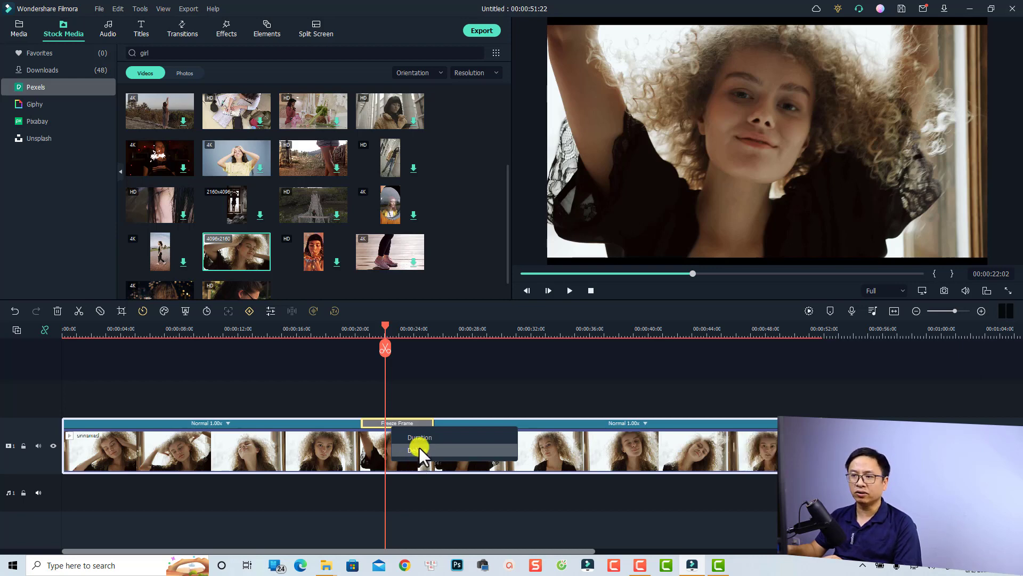
click(420, 438)
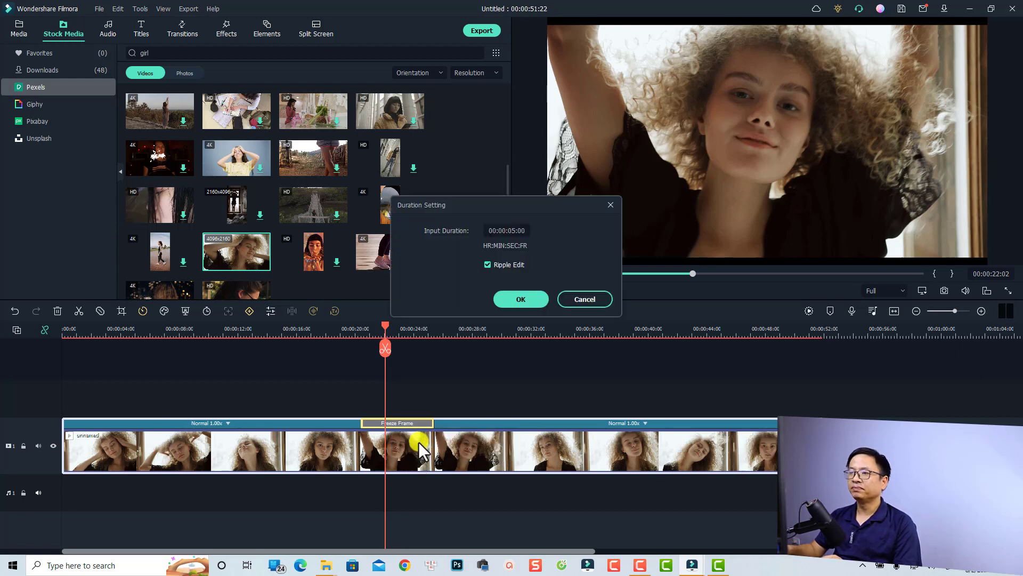
double_click(516, 230)
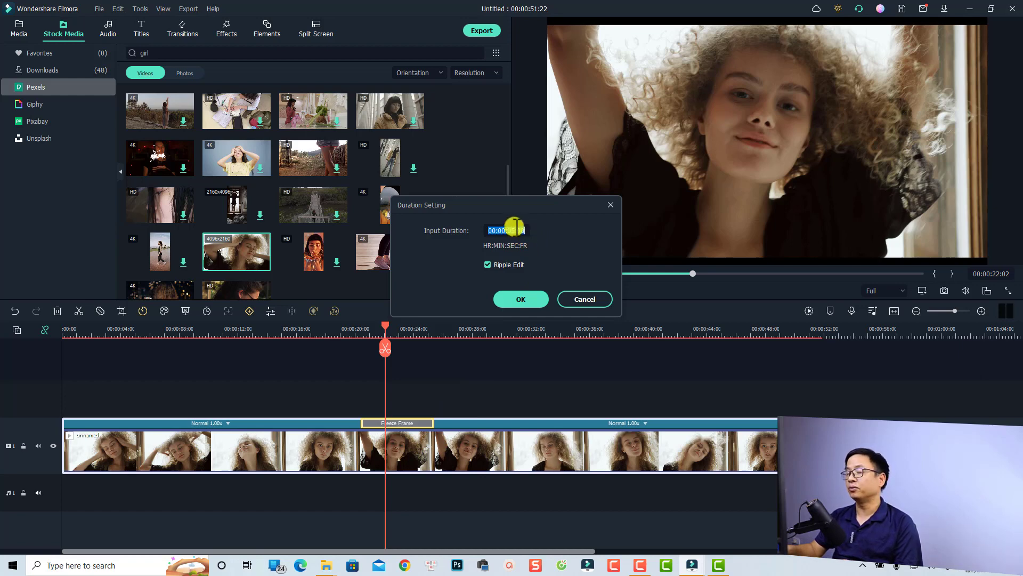
click(515, 230)
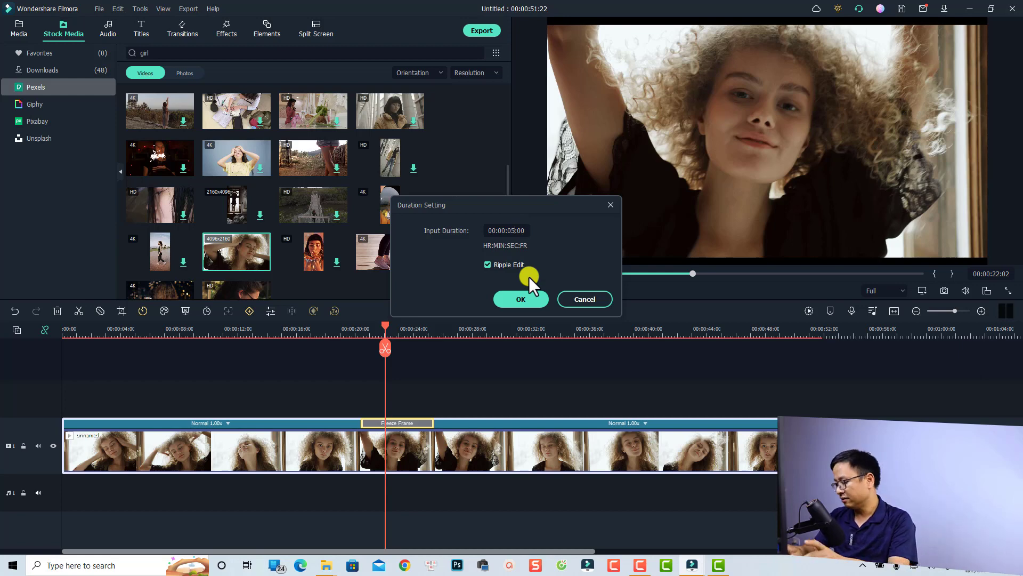
key(BackSpace)
text(7)
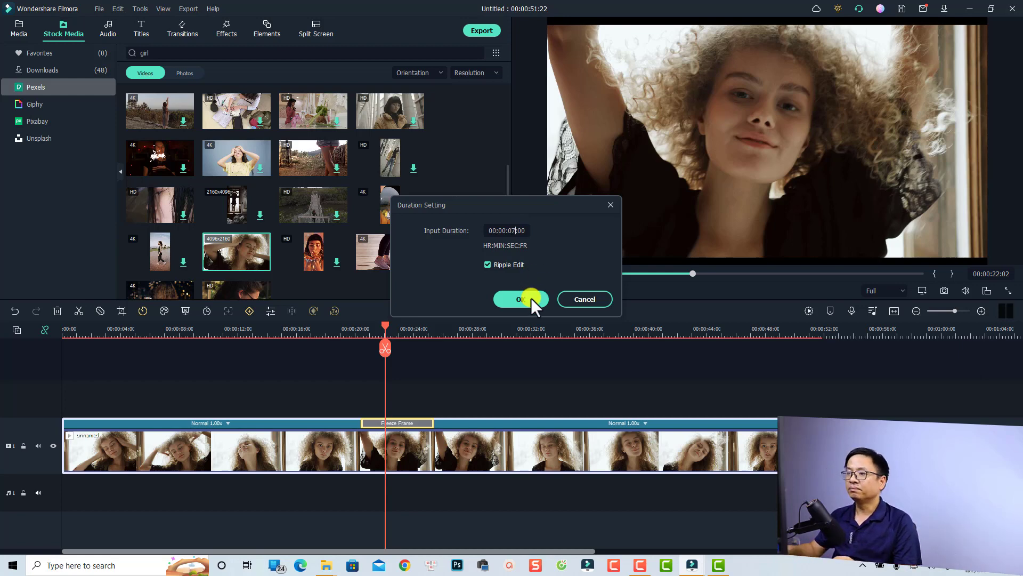
click(517, 304)
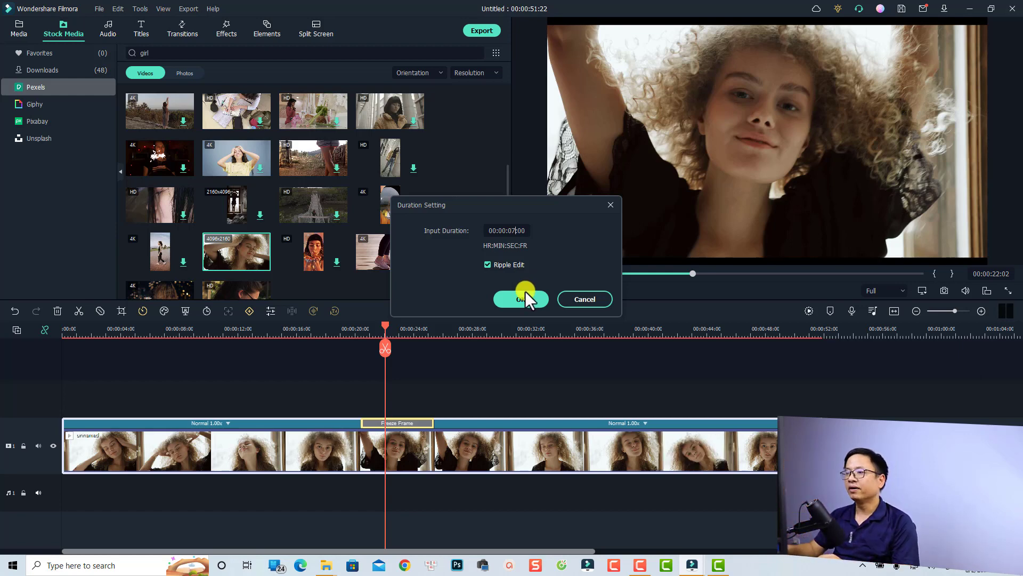
click(519, 301)
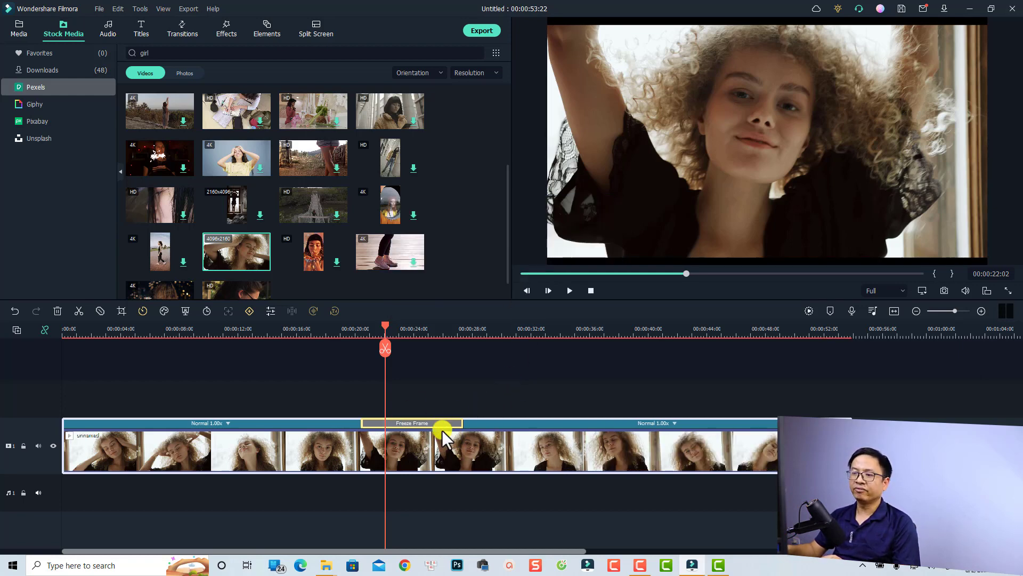
Preview from just before the freeze, then park the playhead exactly at the freeze start, 00:00:20:11.
click(360, 332)
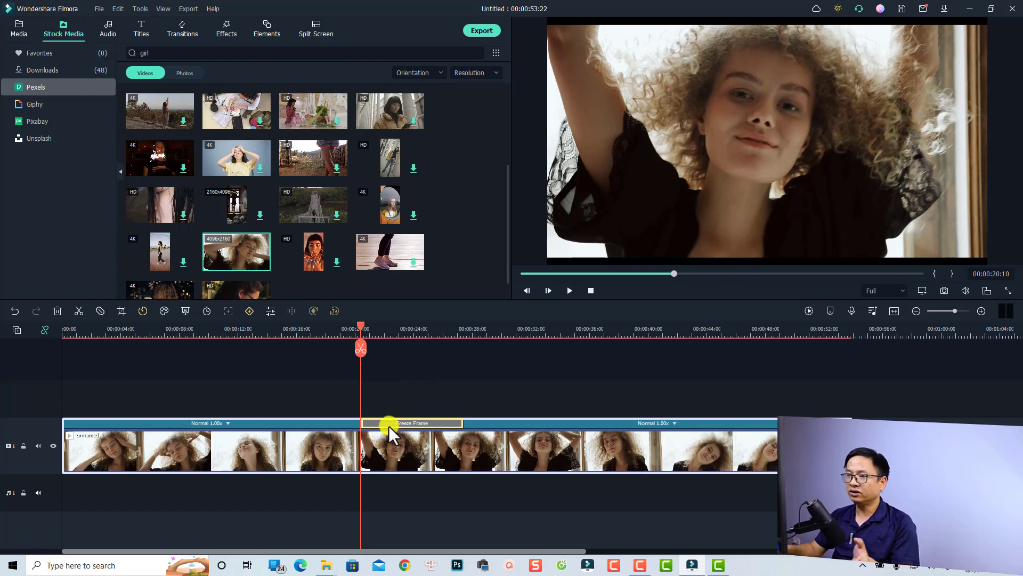
key(space)
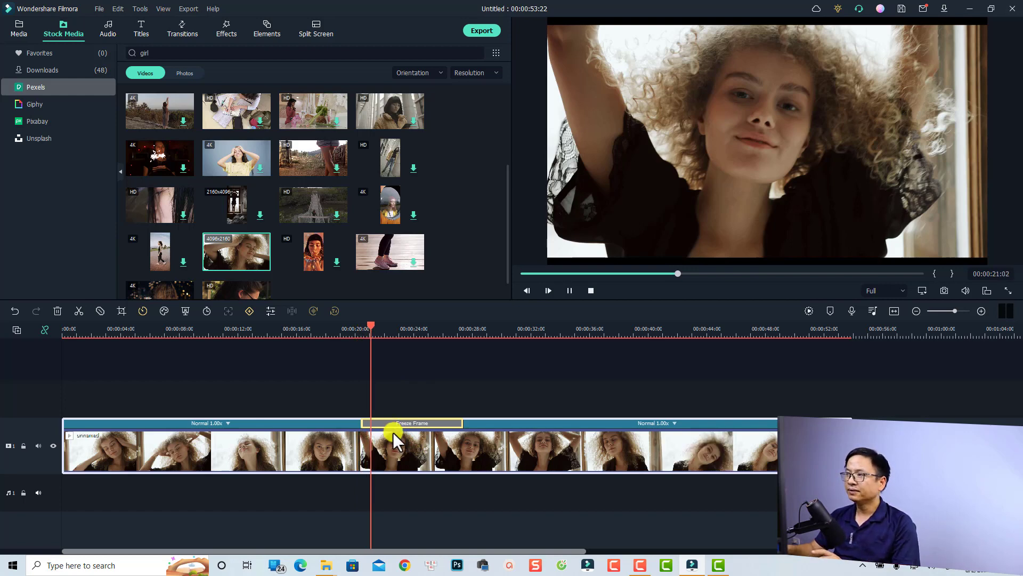
click(363, 328)
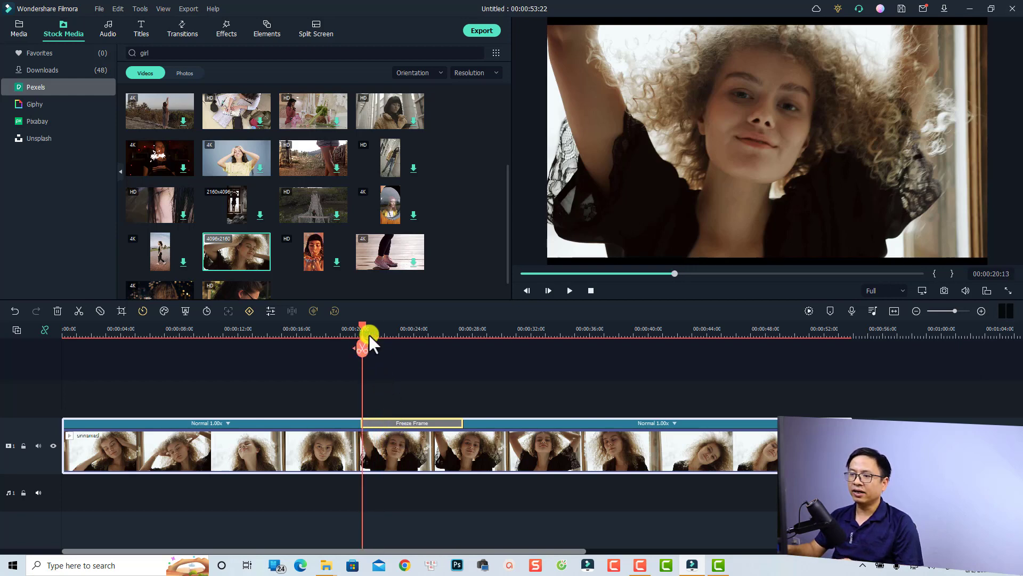
drag(363, 325, 360, 325)
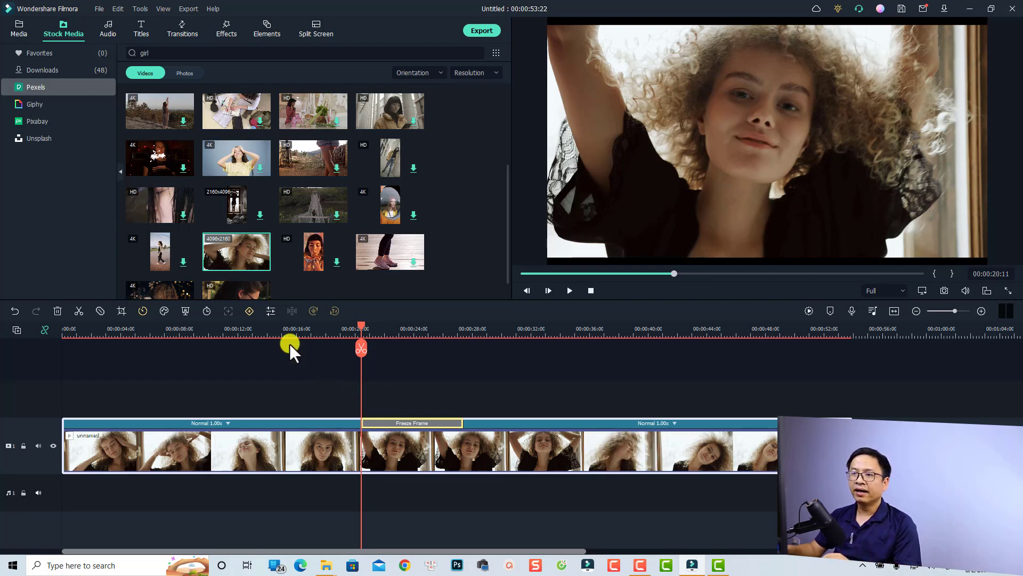
Keyframe the frozen image's scale from 100% at its start to 135% about a second later.
click(250, 311)
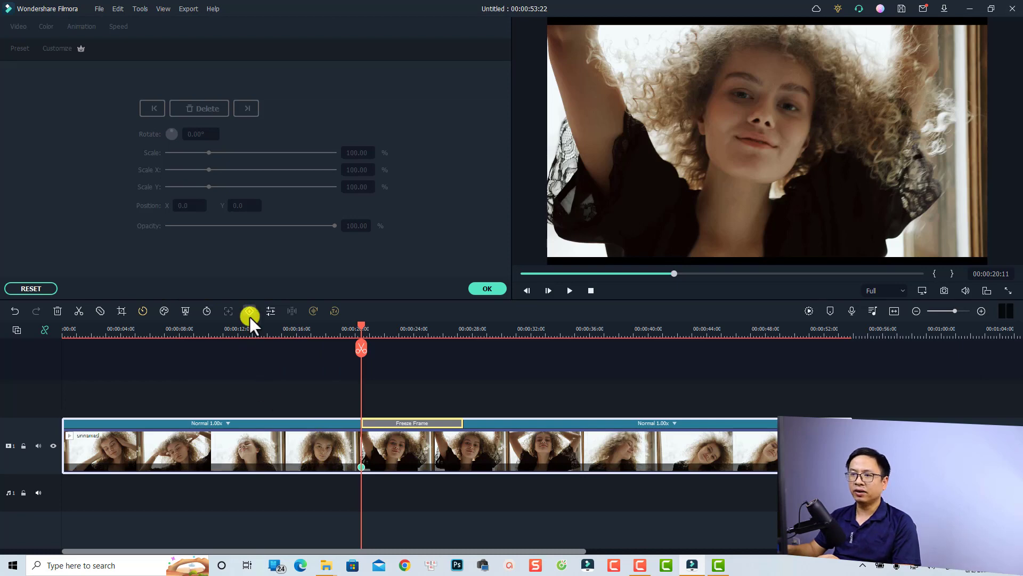
drag(359, 327, 377, 333)
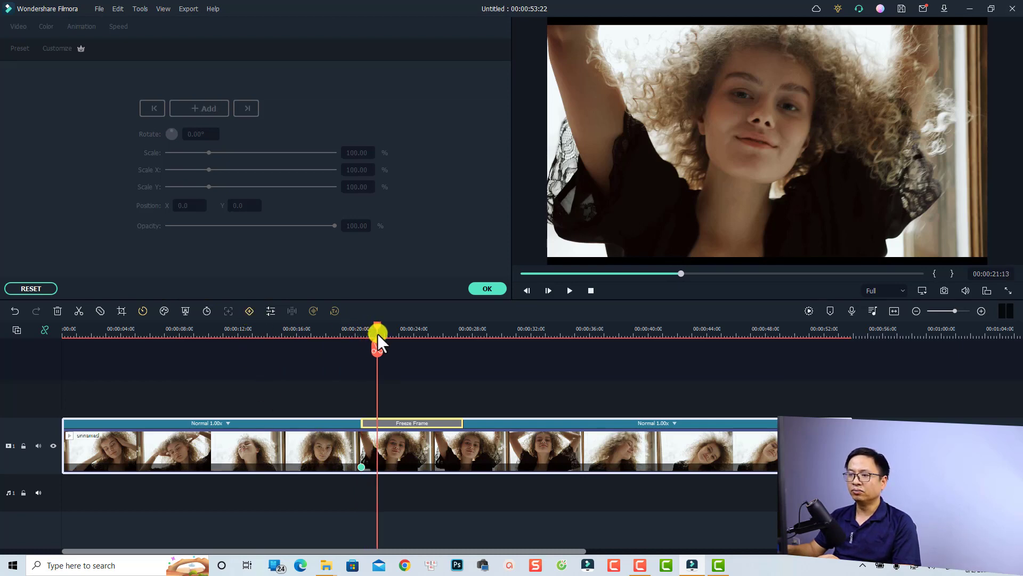
click(390, 446)
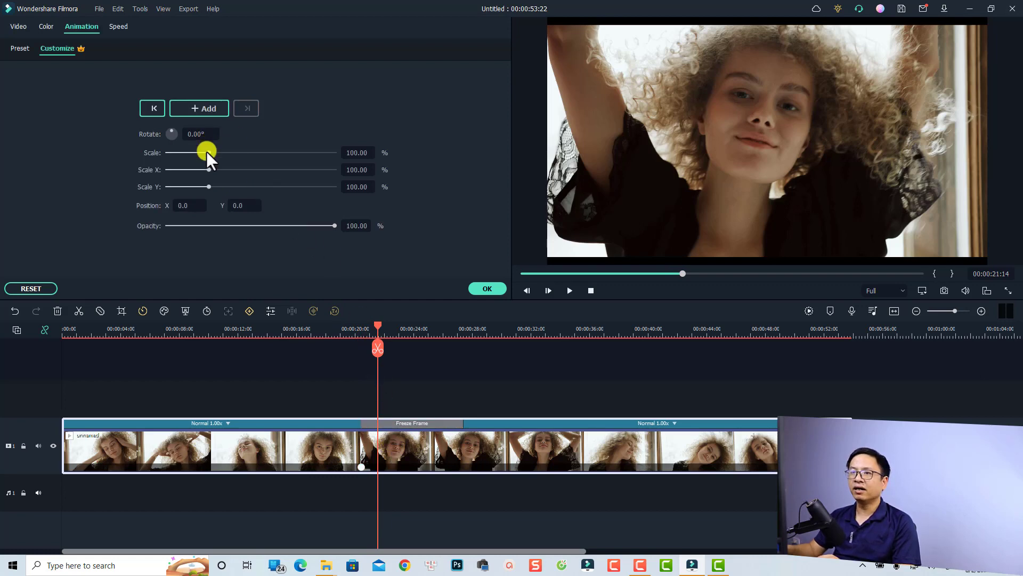
drag(206, 152, 223, 154)
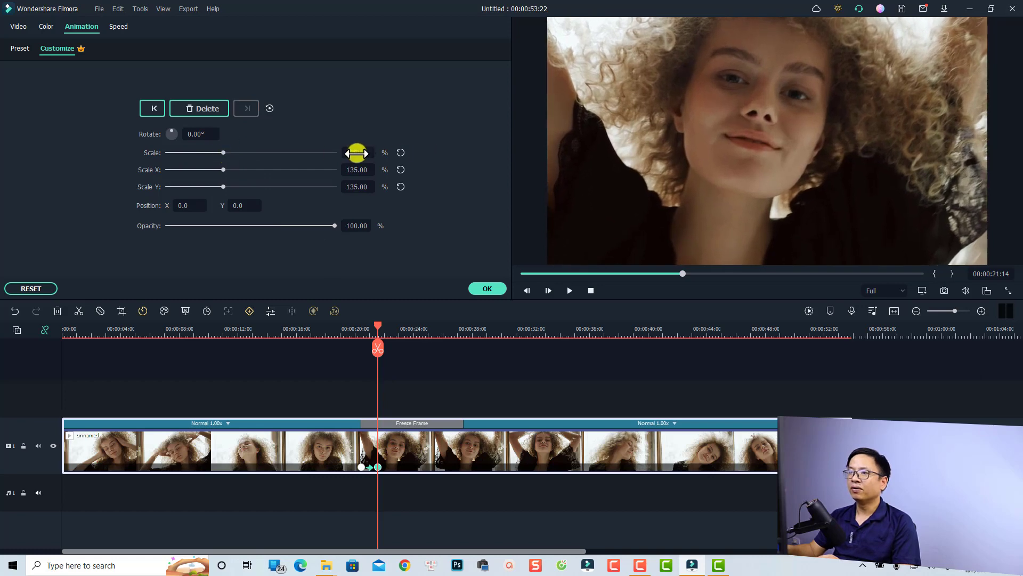
click(347, 340)
click(348, 332)
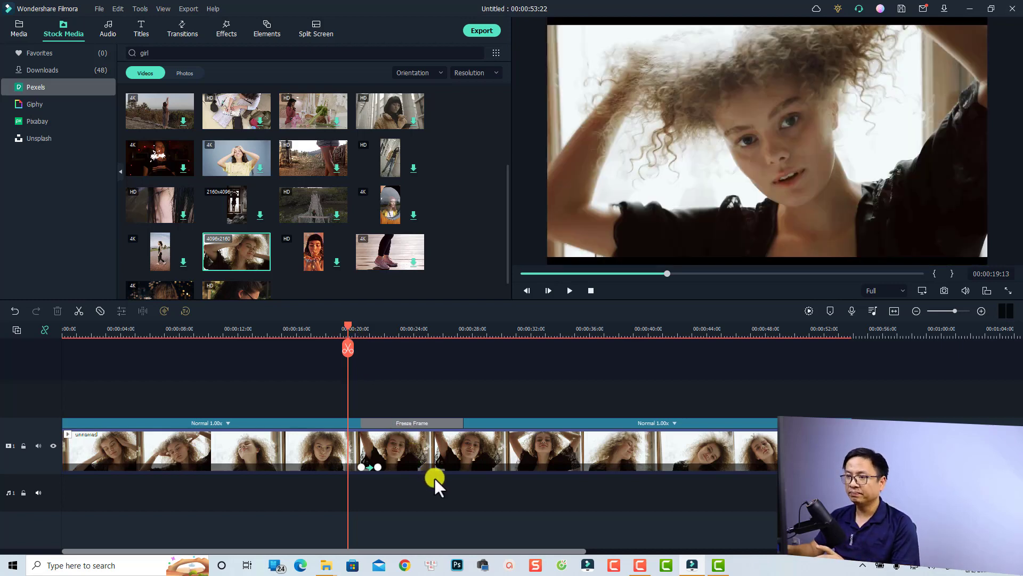
Preview the zoom-in, then set the playhead to 00:00:26:10 and select the video clip.
key(space)
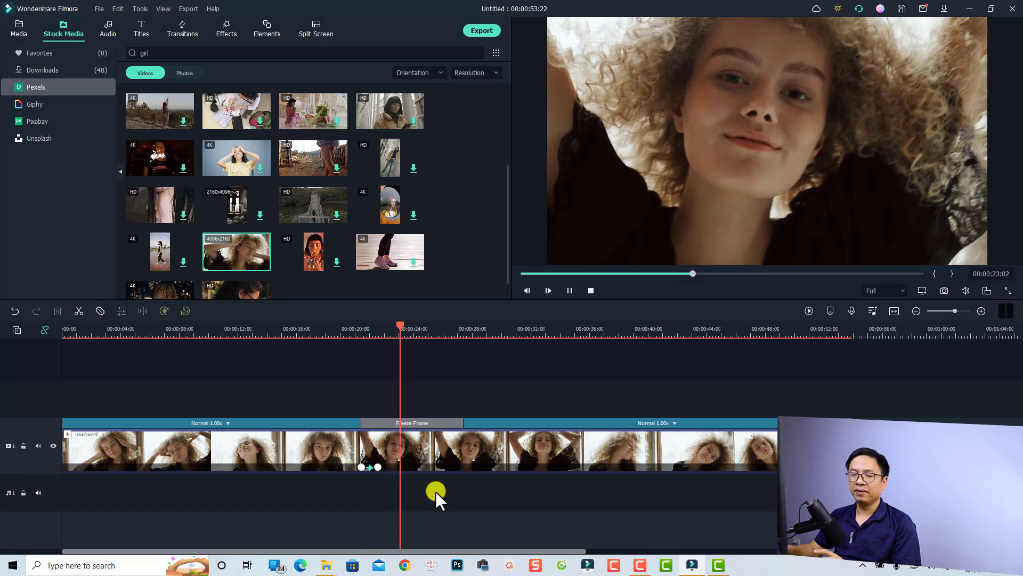
key(space)
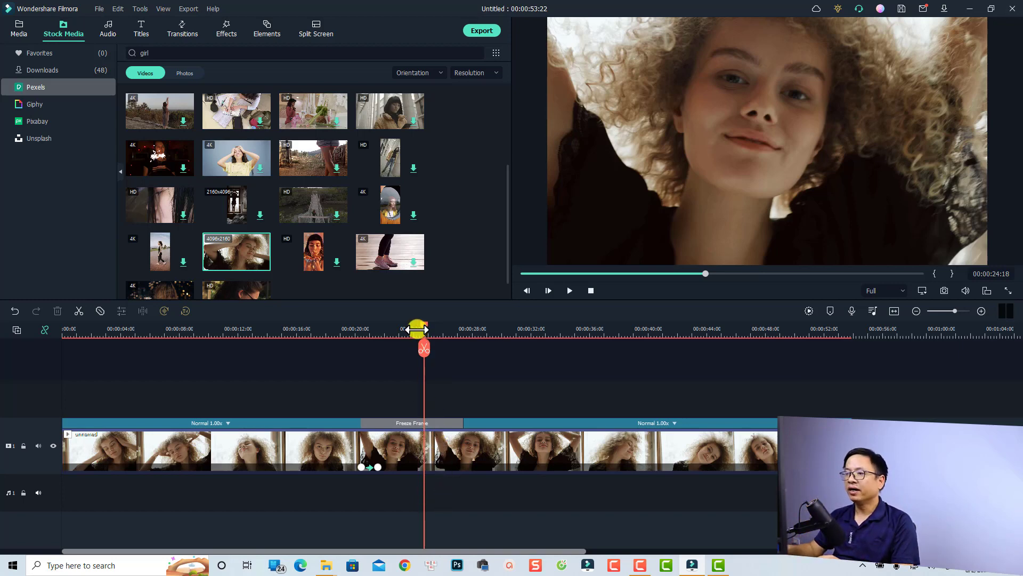
drag(423, 325, 447, 360)
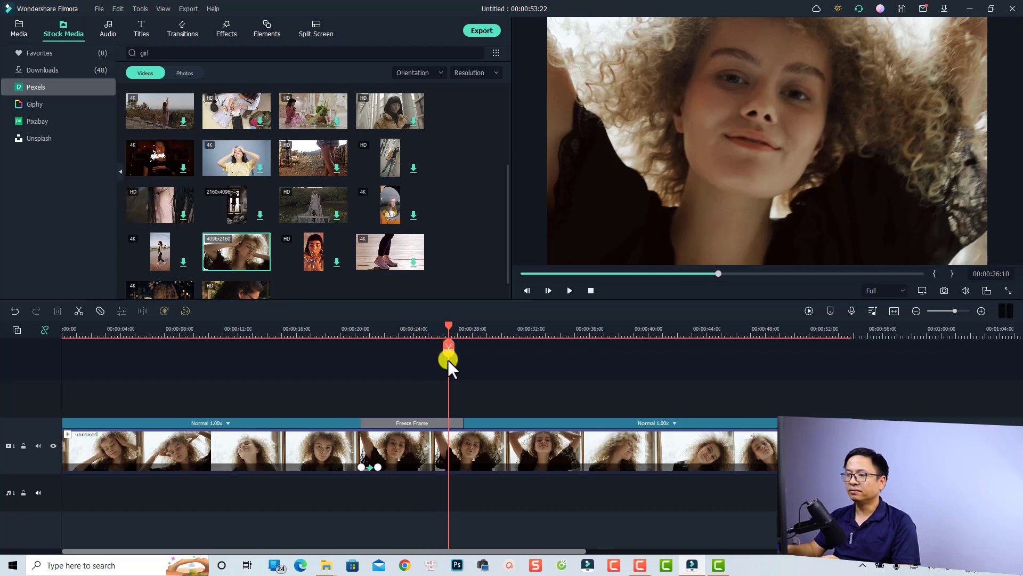
click(451, 446)
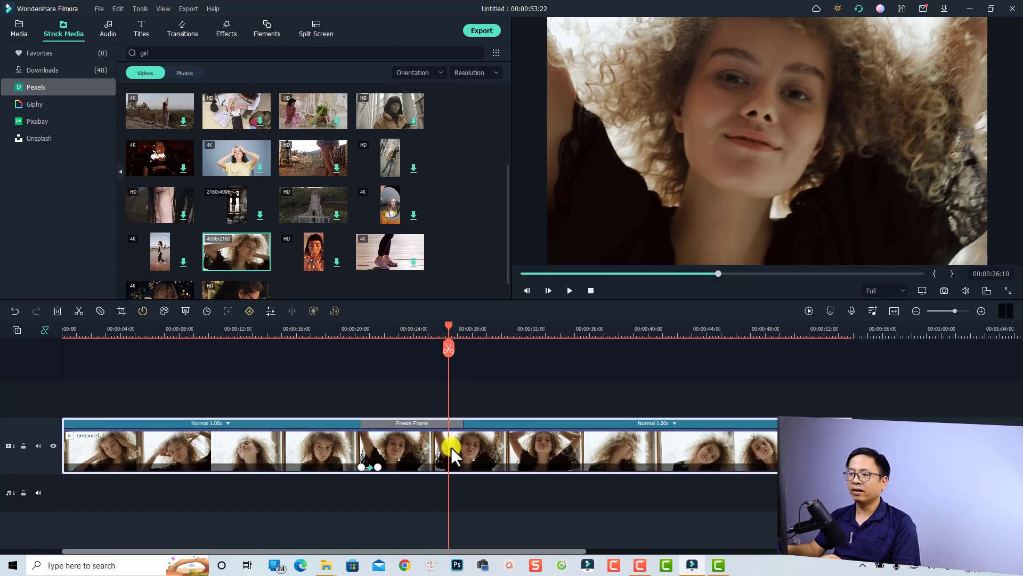
Add a 135% scale keyframe at 26:10 and a 100% one at 27:10, then preview the zoom-out.
click(250, 311)
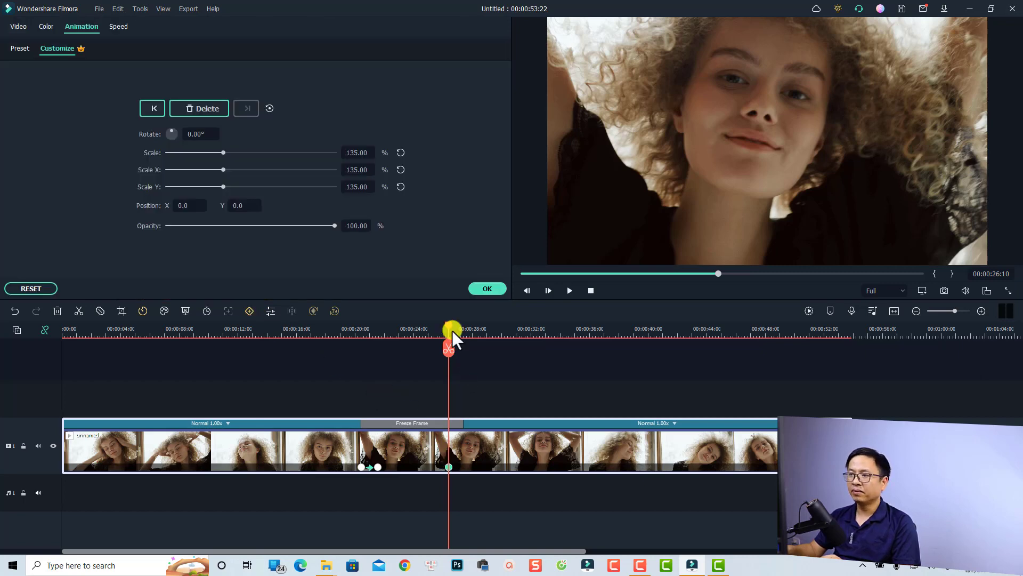
drag(449, 325, 464, 328)
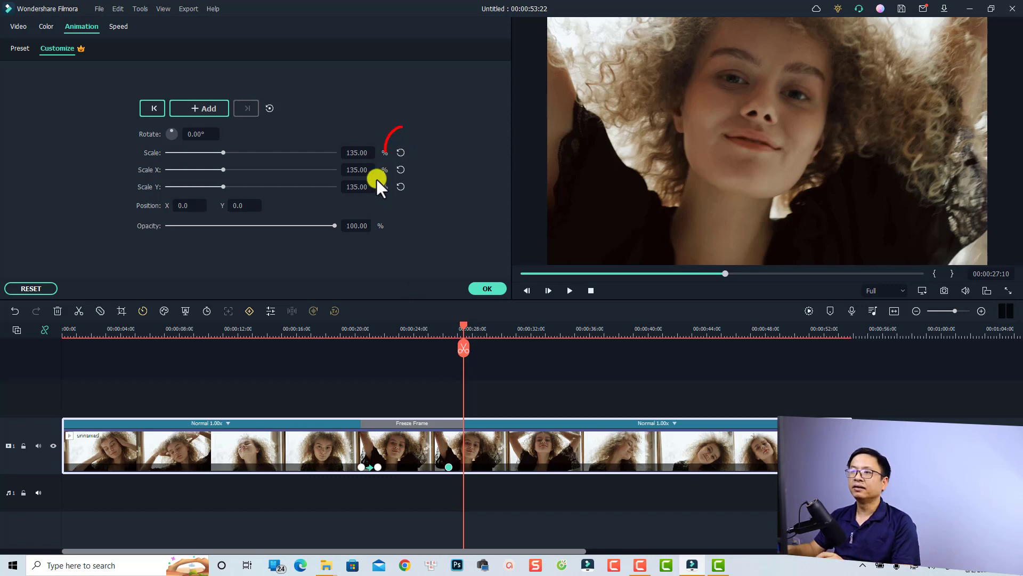
click(401, 152)
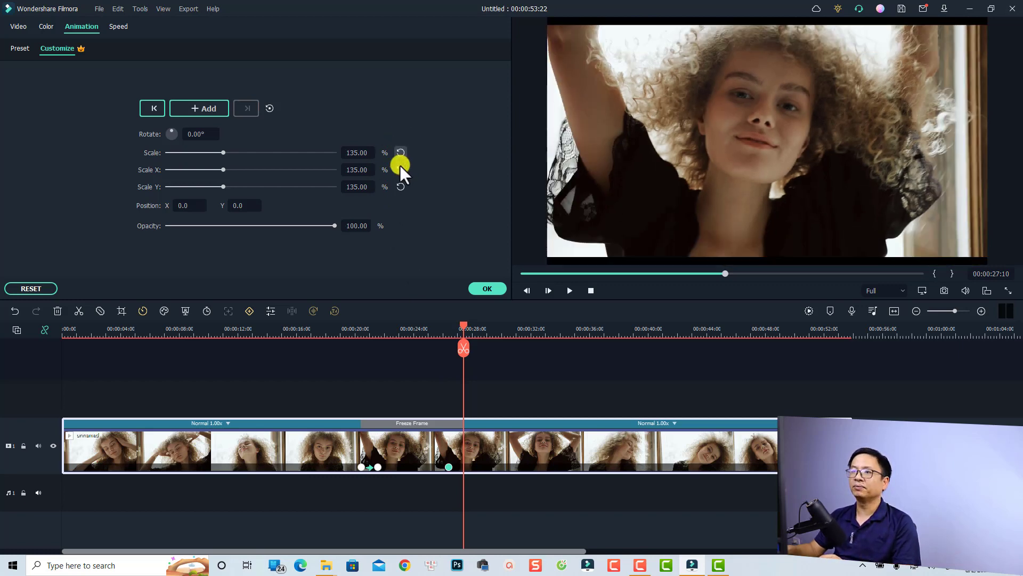
click(341, 337)
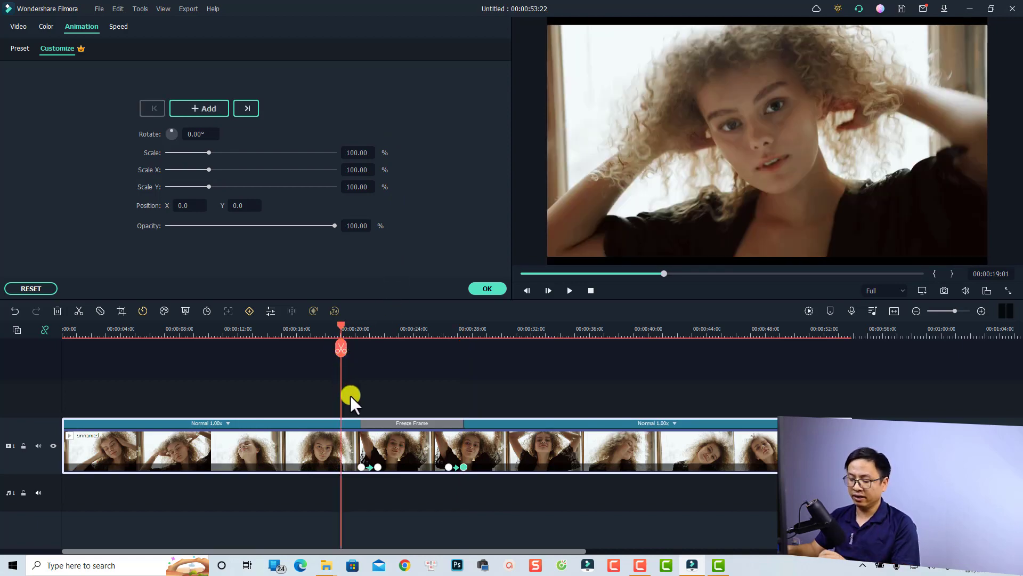
key(space)
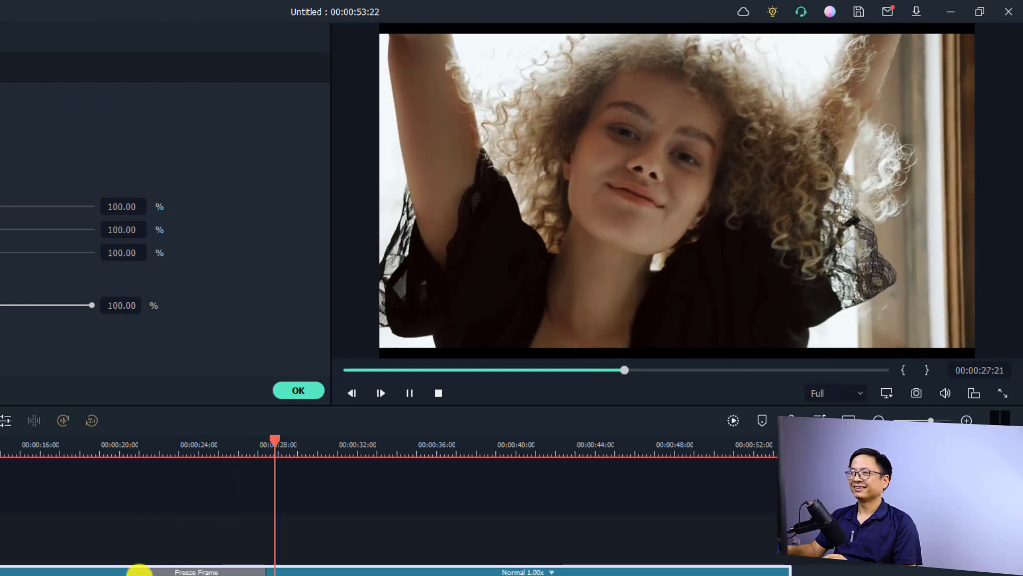
key(space)
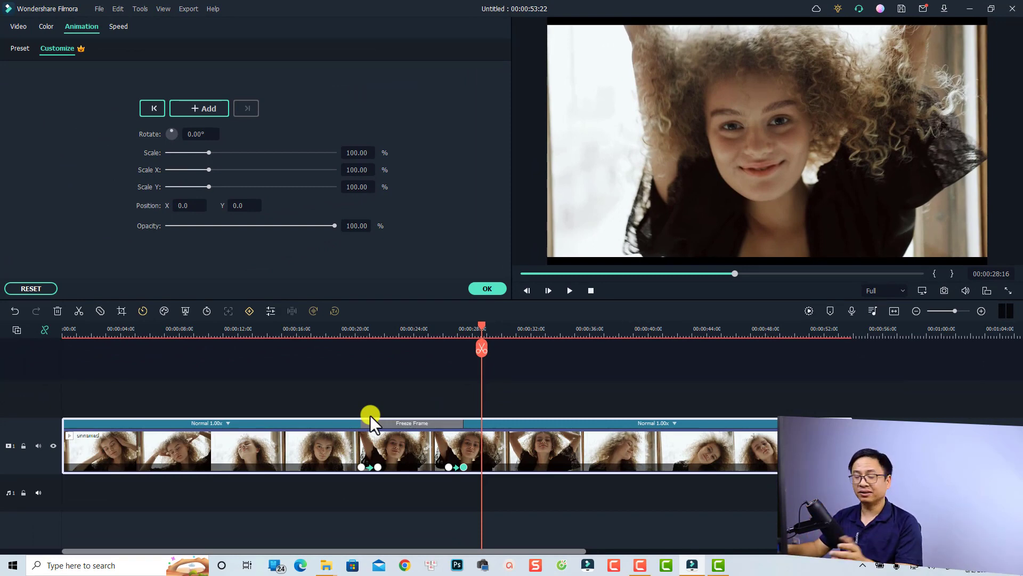
Confirm the animation, place Basic Title 29 on track 2 above the freeze frame, and park at 23:12.
click(486, 288)
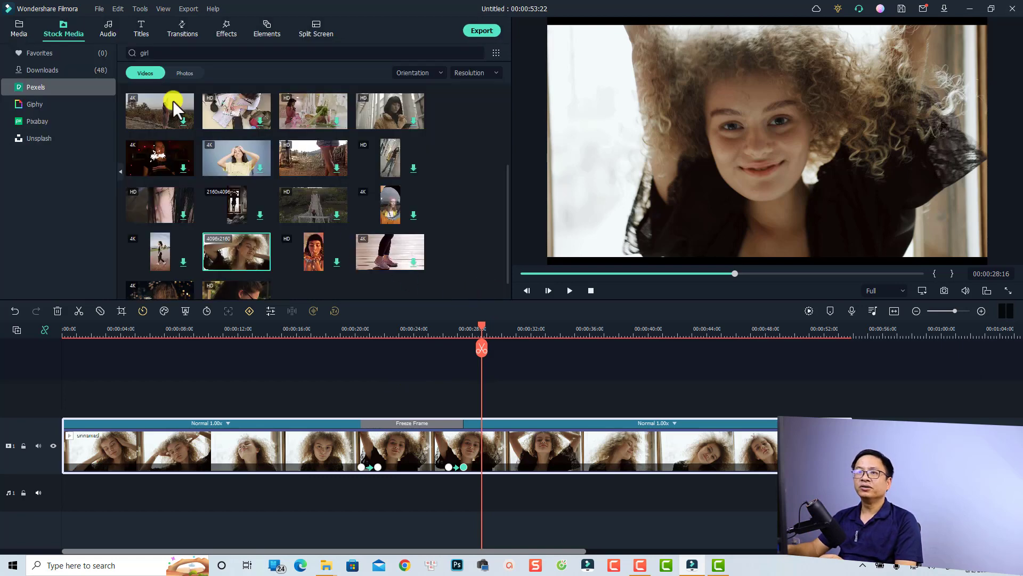
click(139, 29)
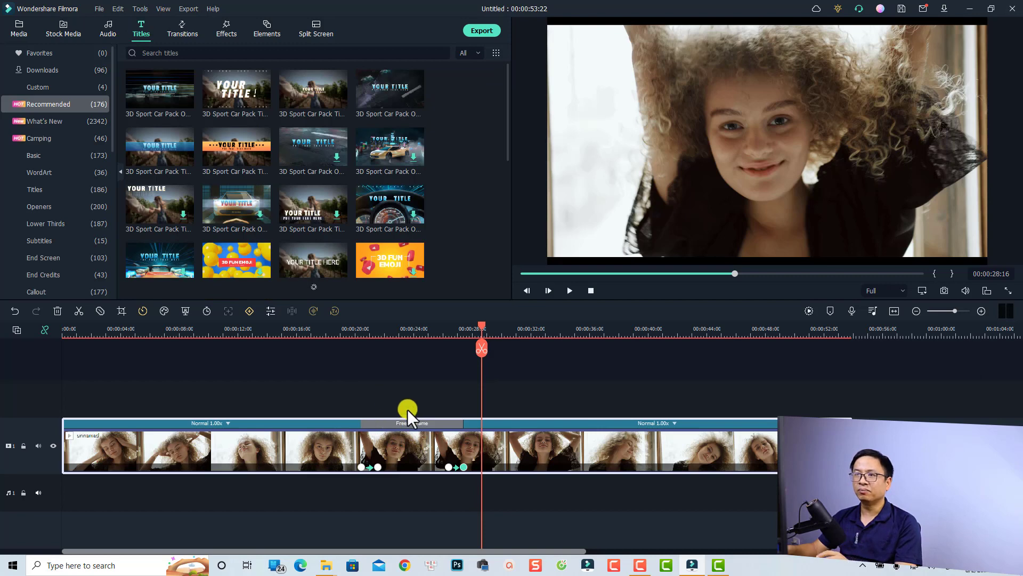
click(53, 156)
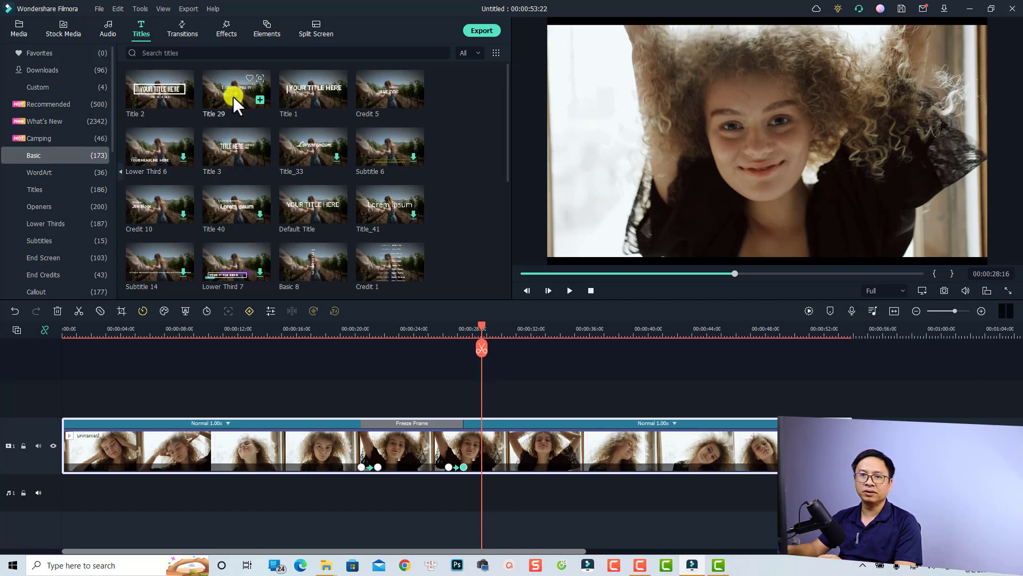
drag(232, 97, 376, 392)
click(407, 338)
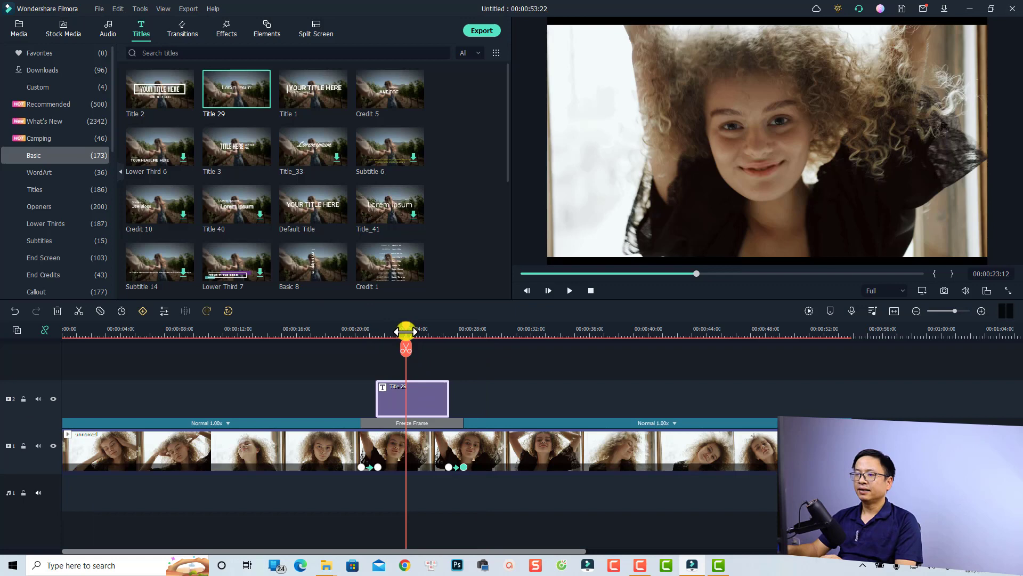
Replace the title's Lorem Ipsum placeholder with the woman's first and last name.
click(411, 398)
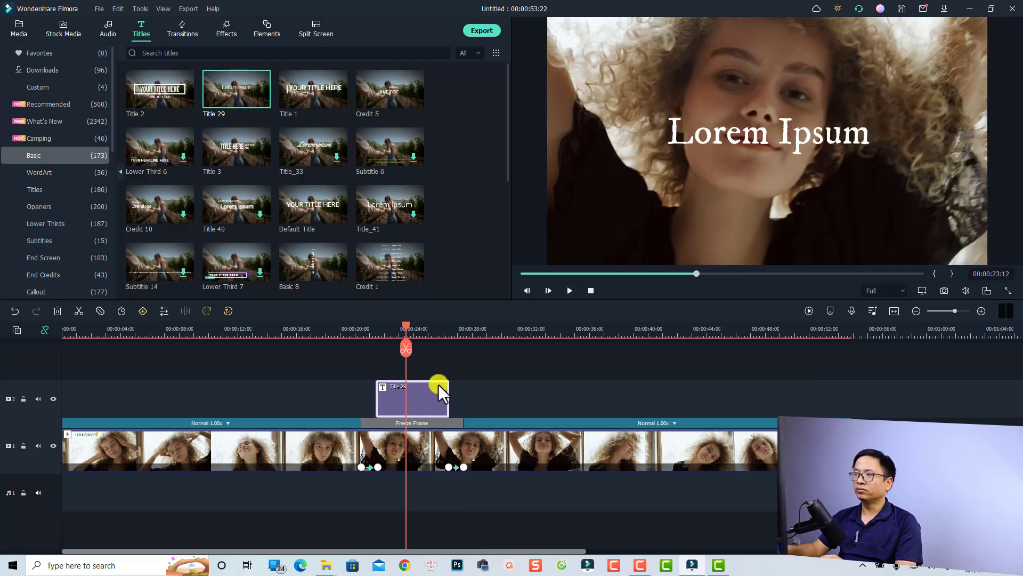
double_click(698, 135)
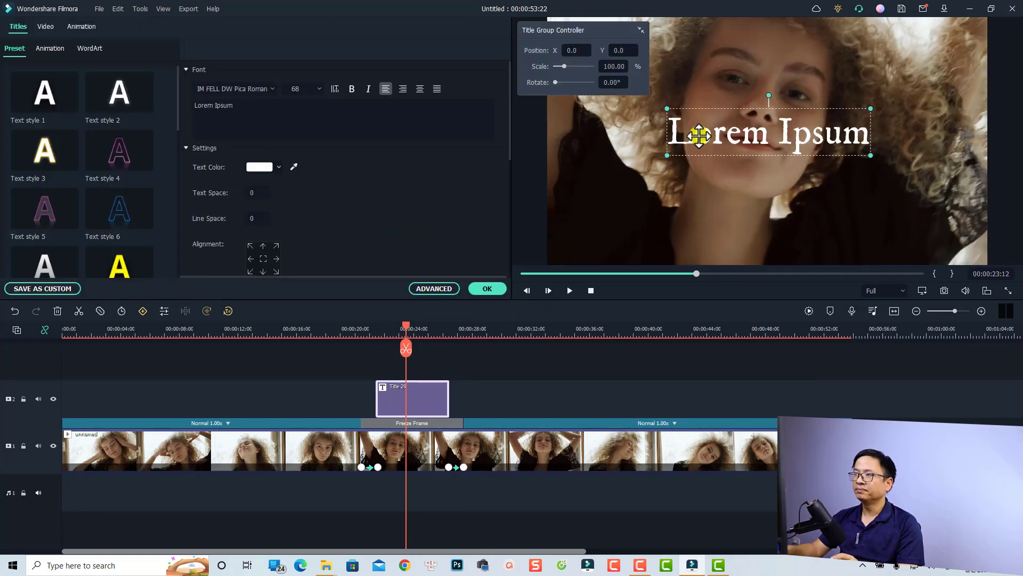
click(699, 136)
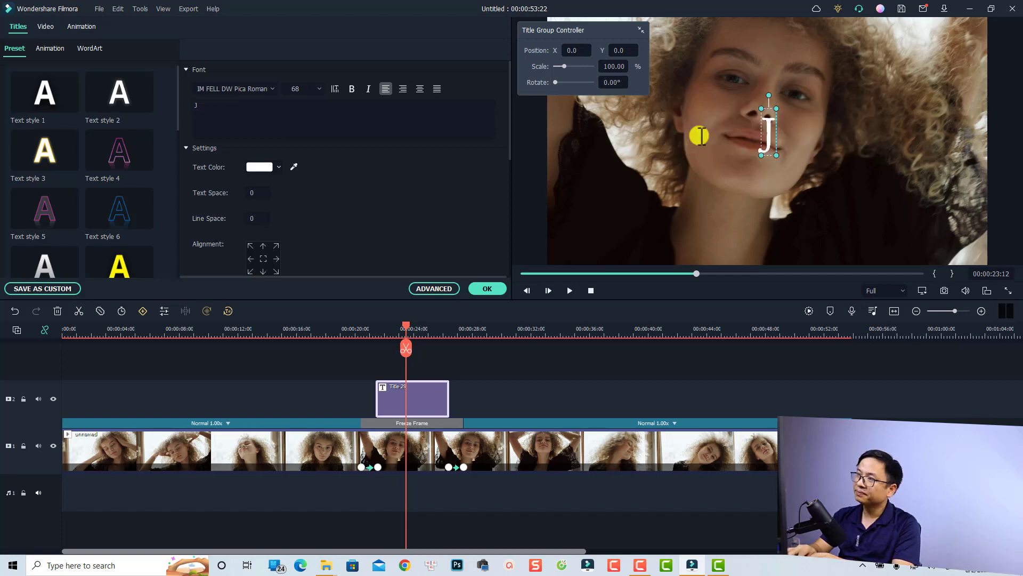
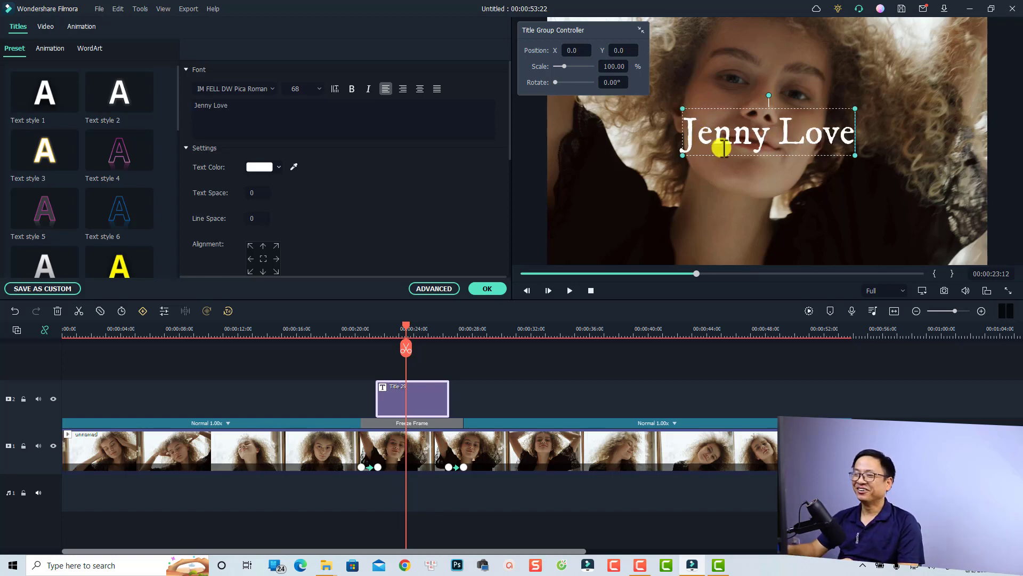
Move the title lower in the frame, confirm it, and play back from about 18 seconds.
click(803, 175)
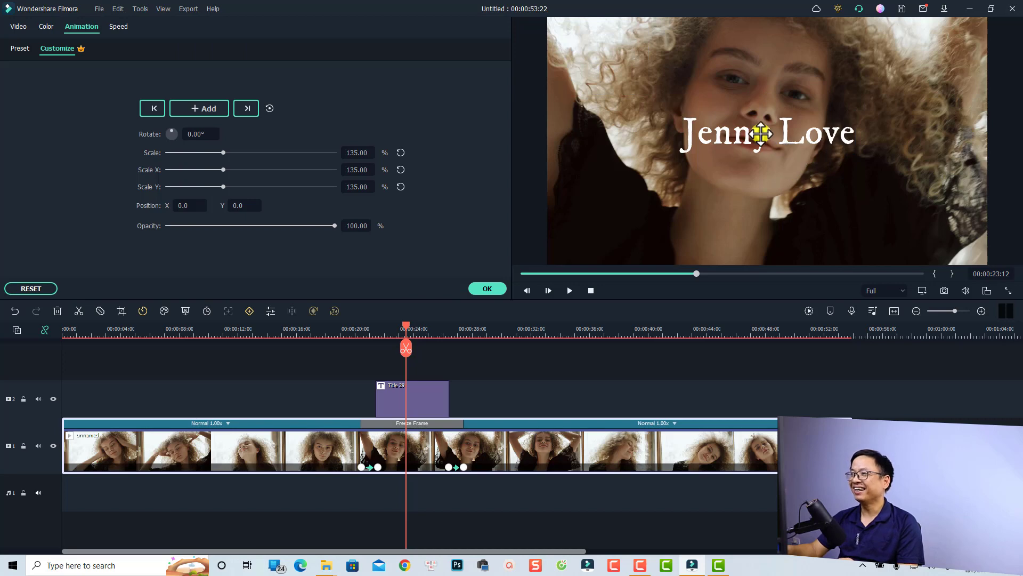
drag(760, 132, 762, 229)
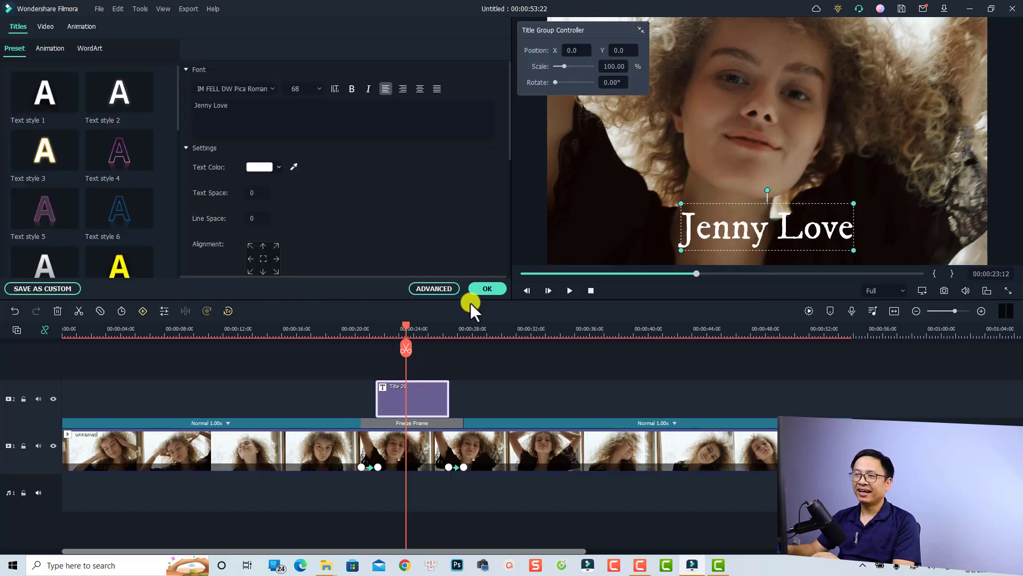
click(486, 290)
click(341, 333)
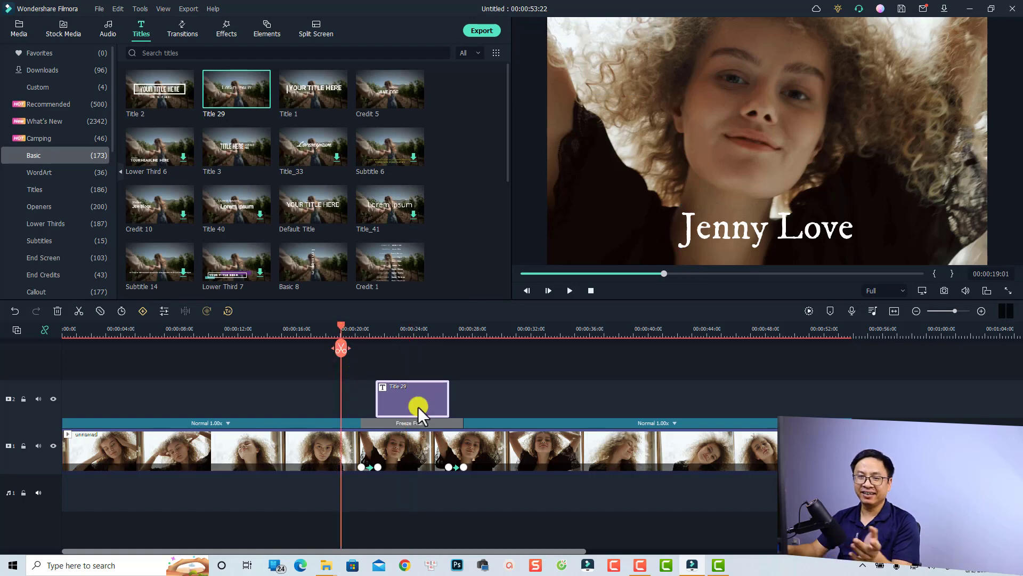
key(space)
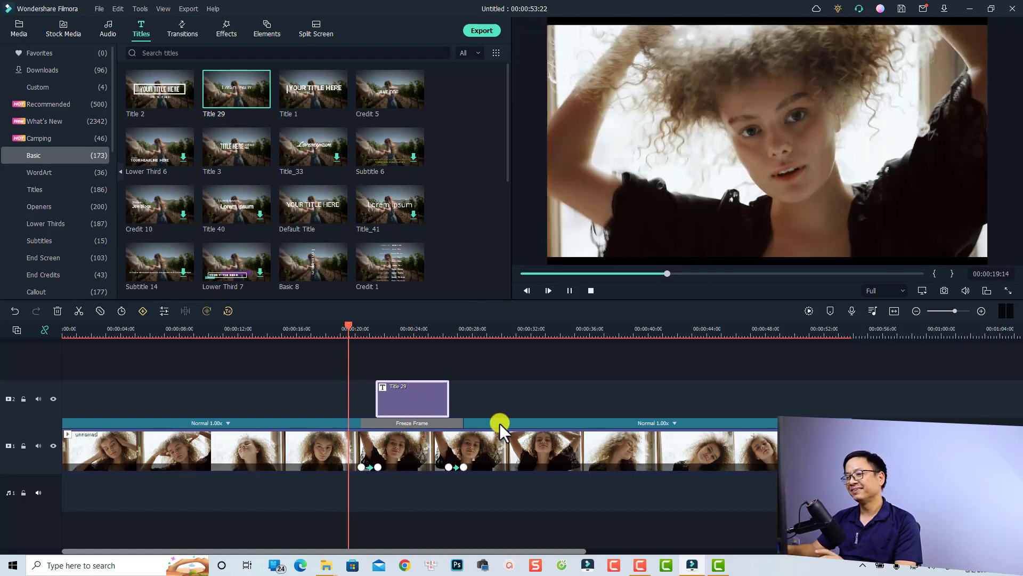